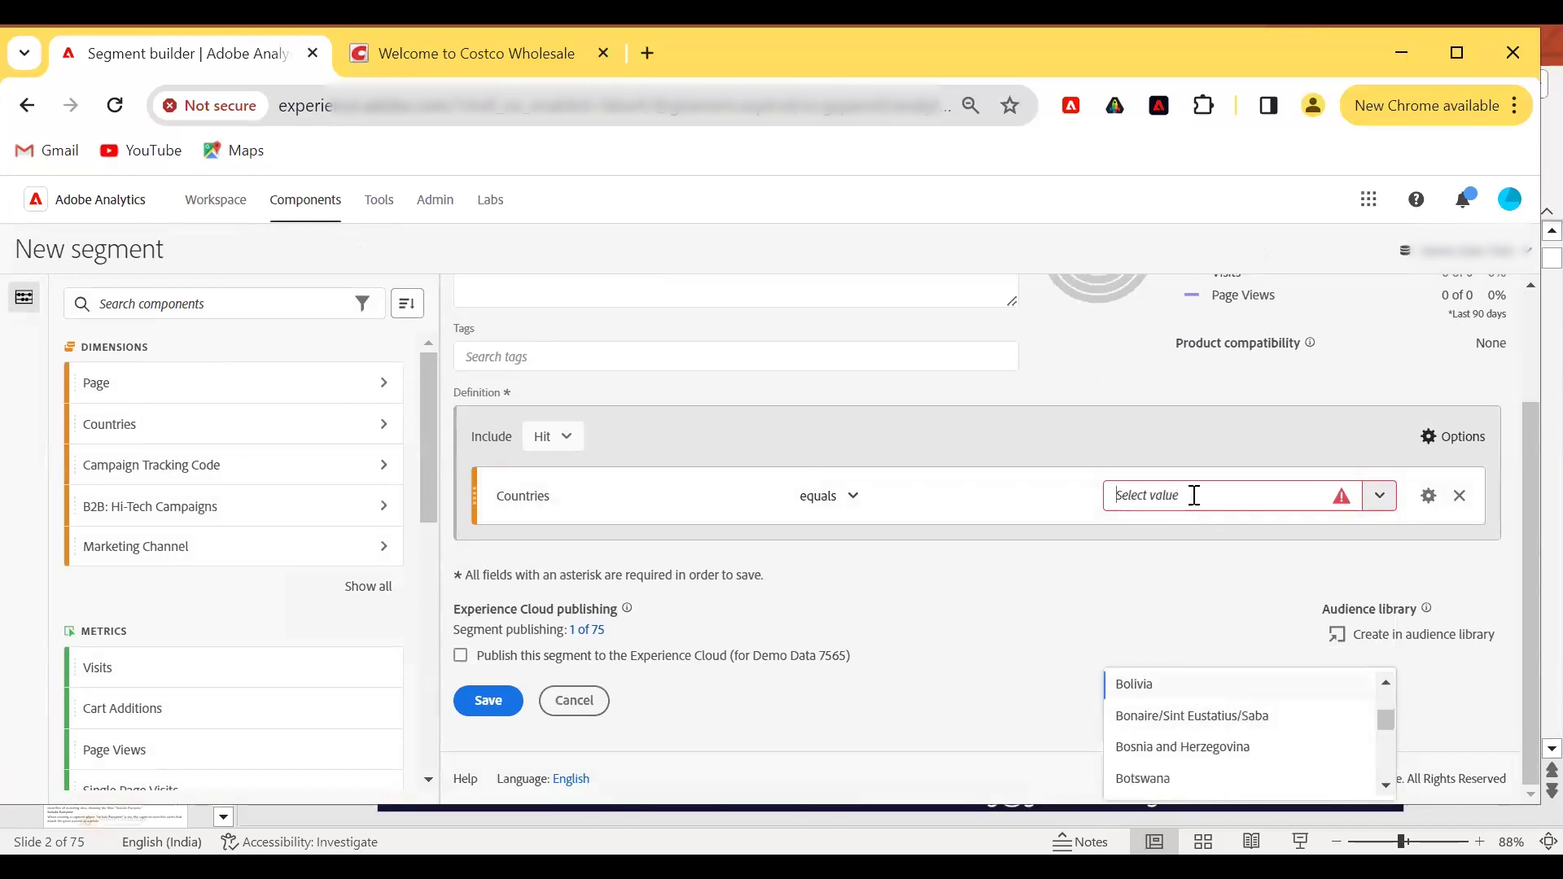
Set the Countries condition's value to India.
text(IN)
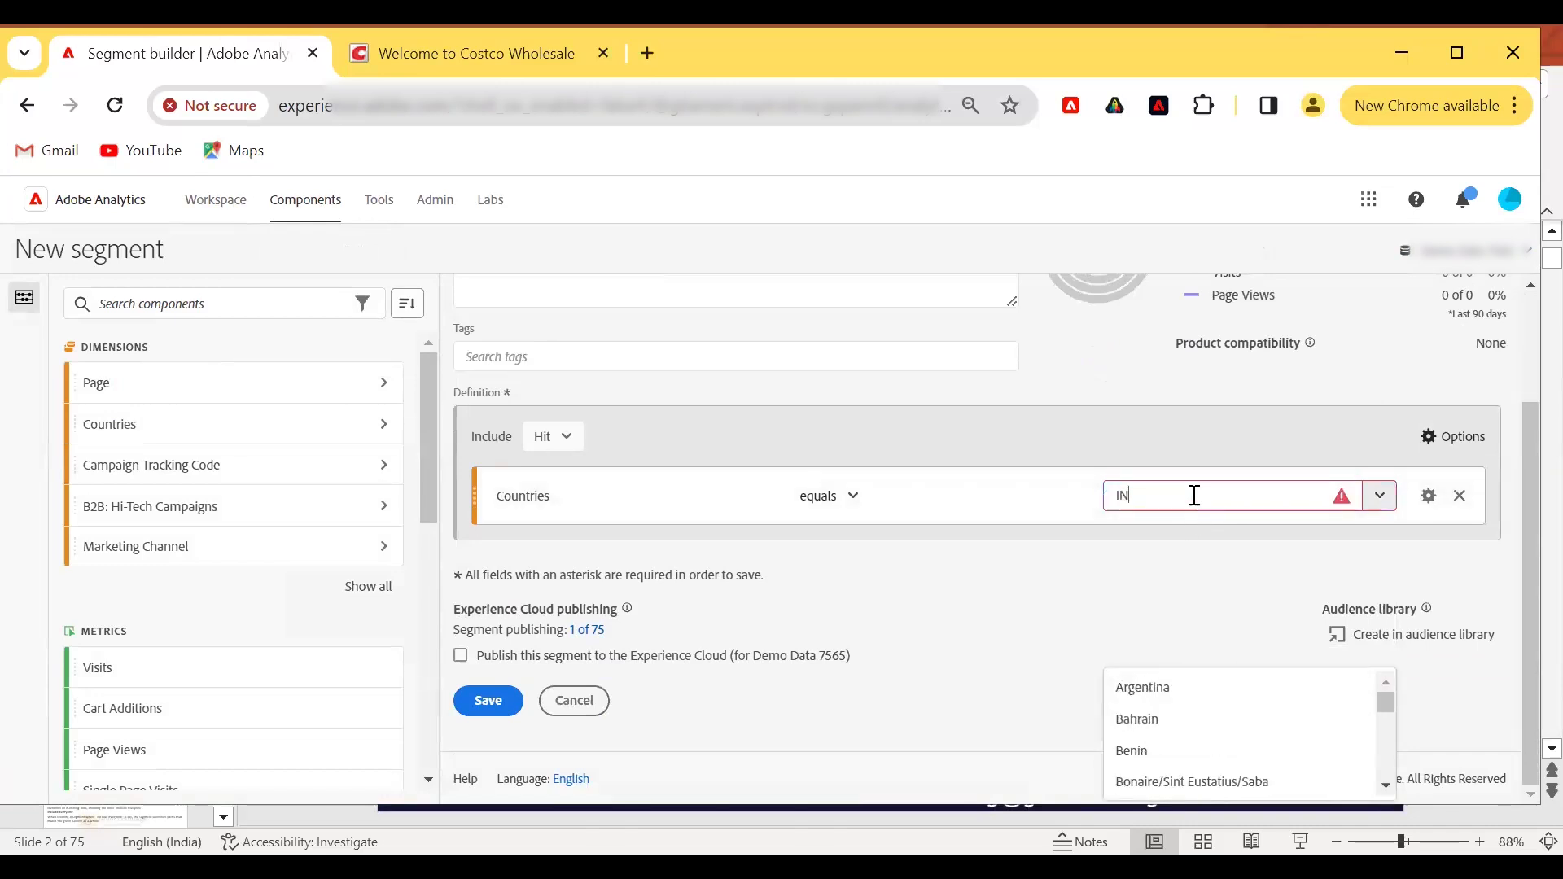
text(DIA)
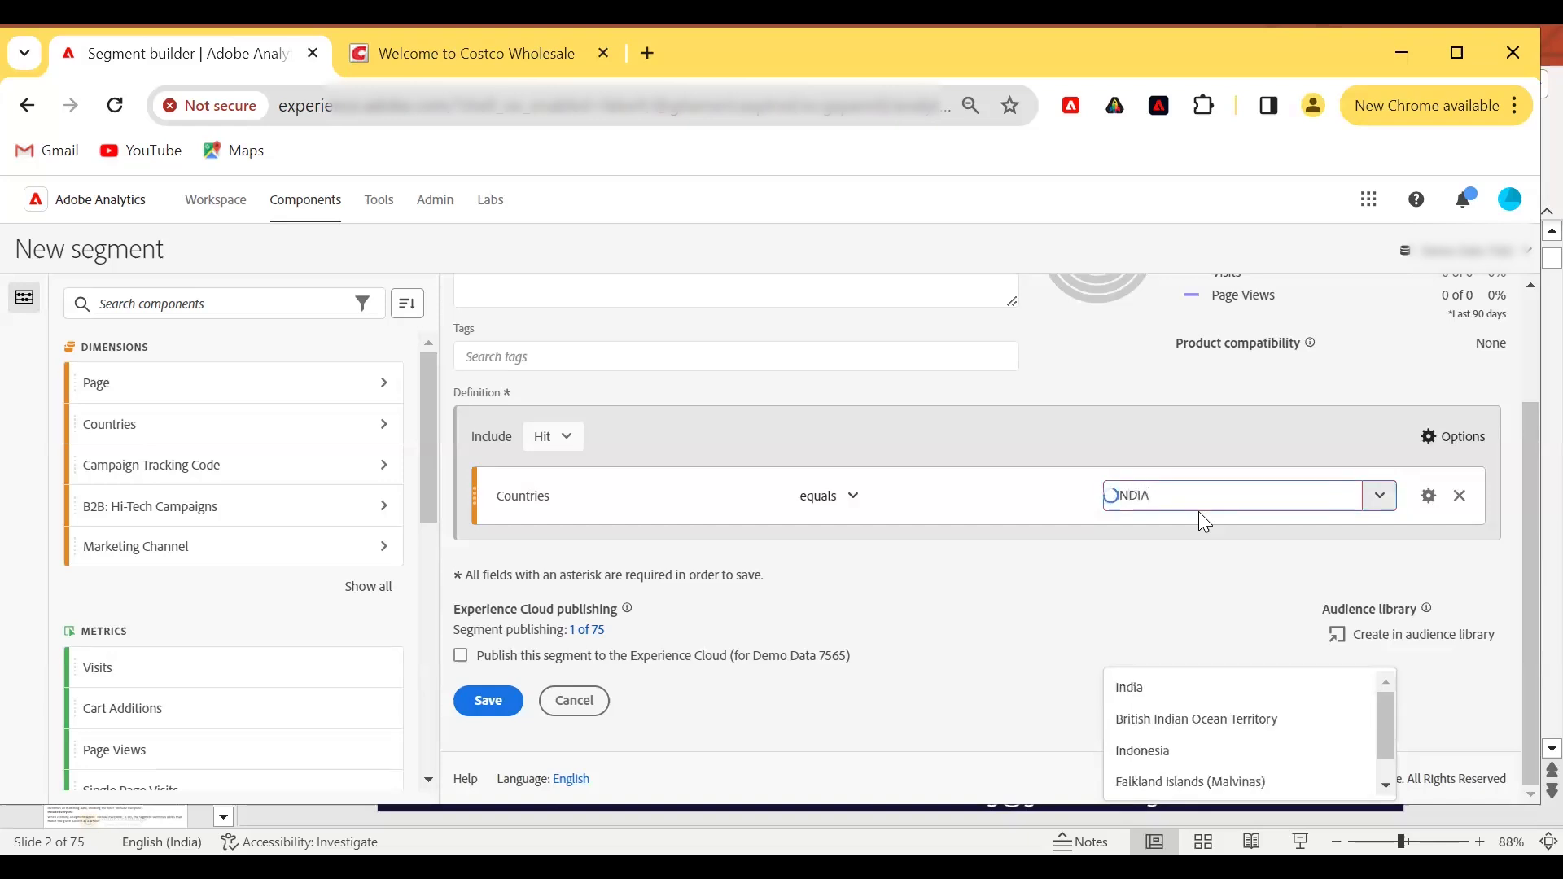
click(1162, 699)
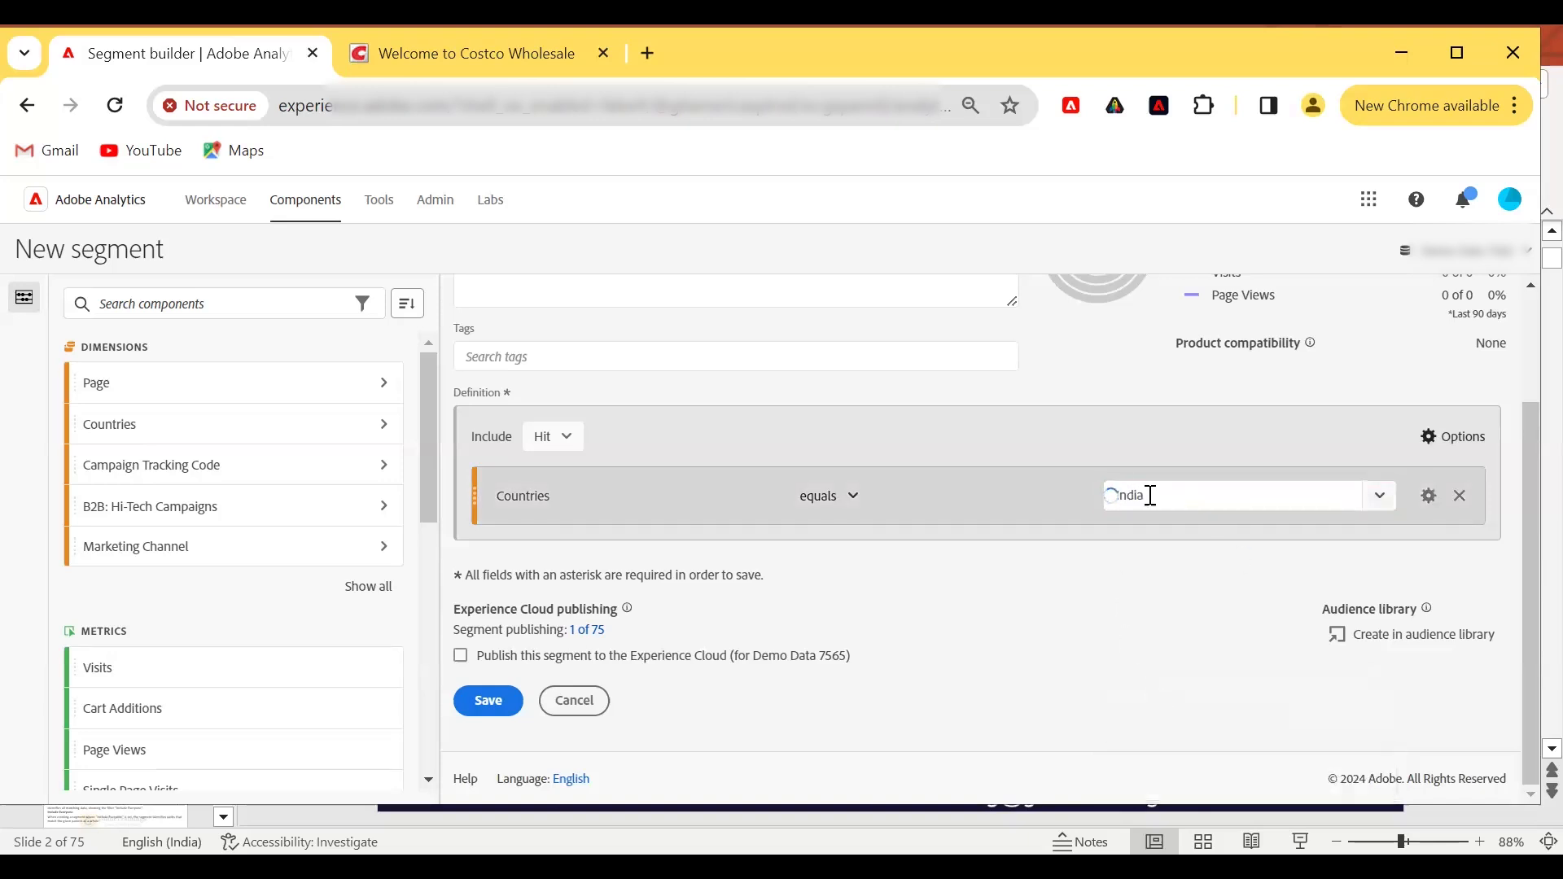
Review the Include container scope options for the segment definition without changing them.
scroll(794, 593, up, 3)
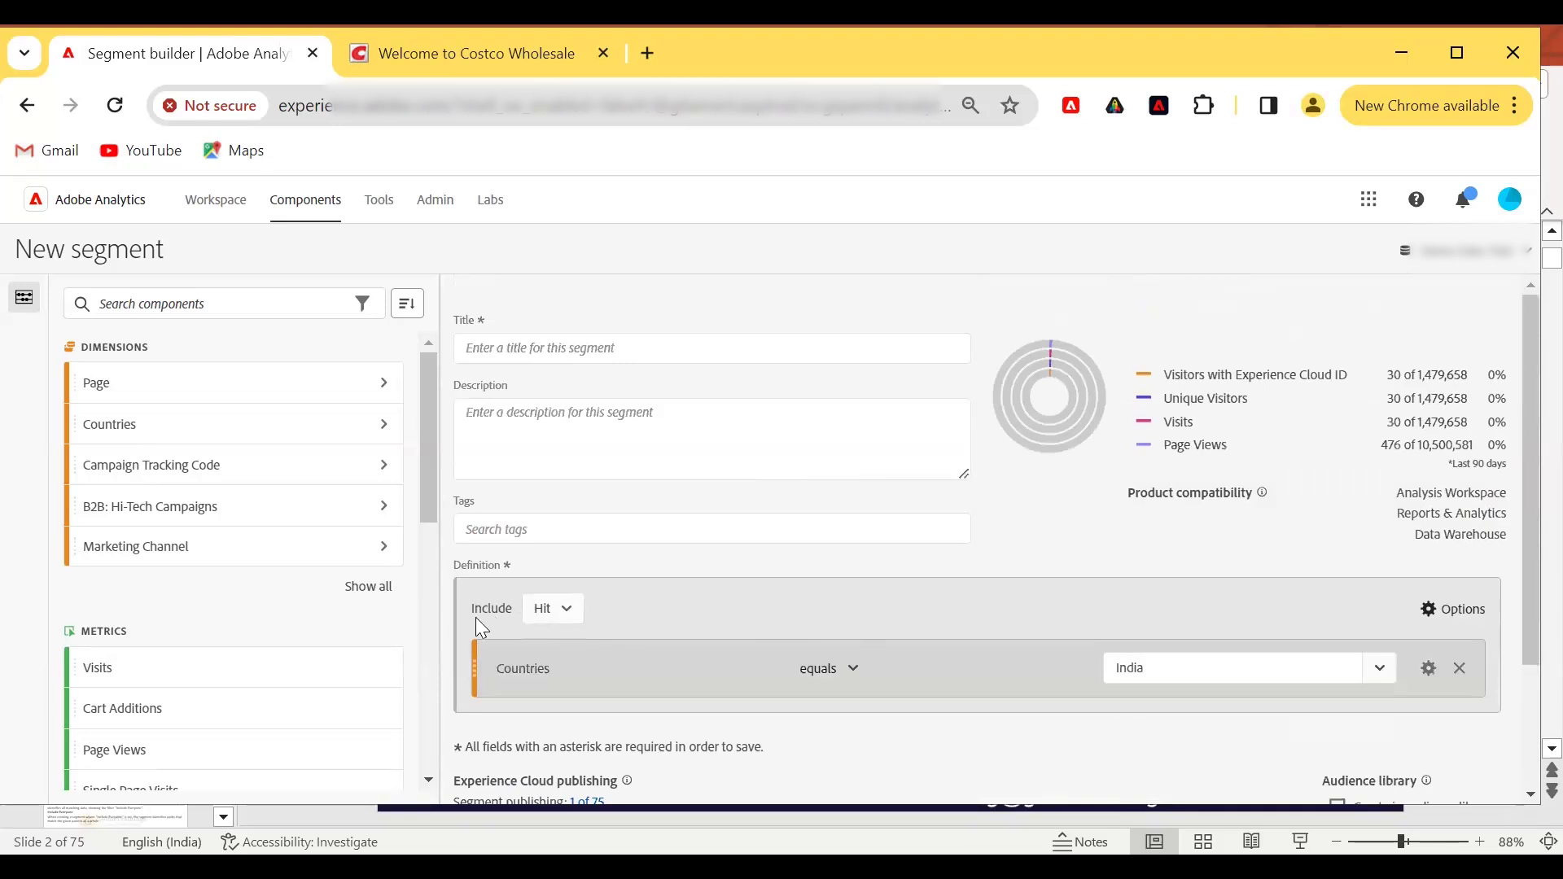
click(551, 618)
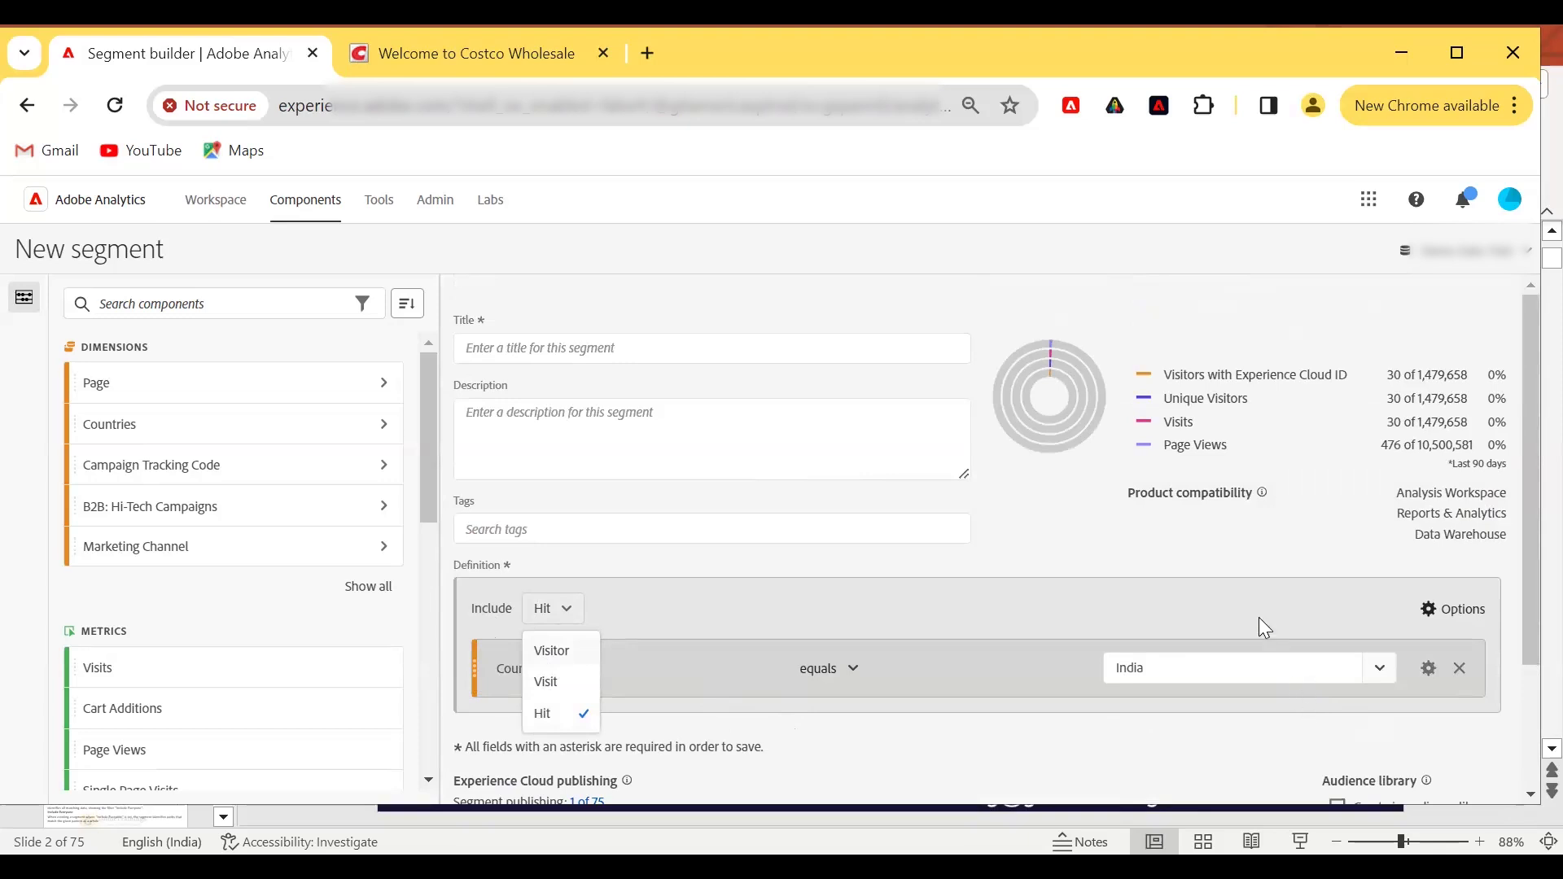
click(501, 684)
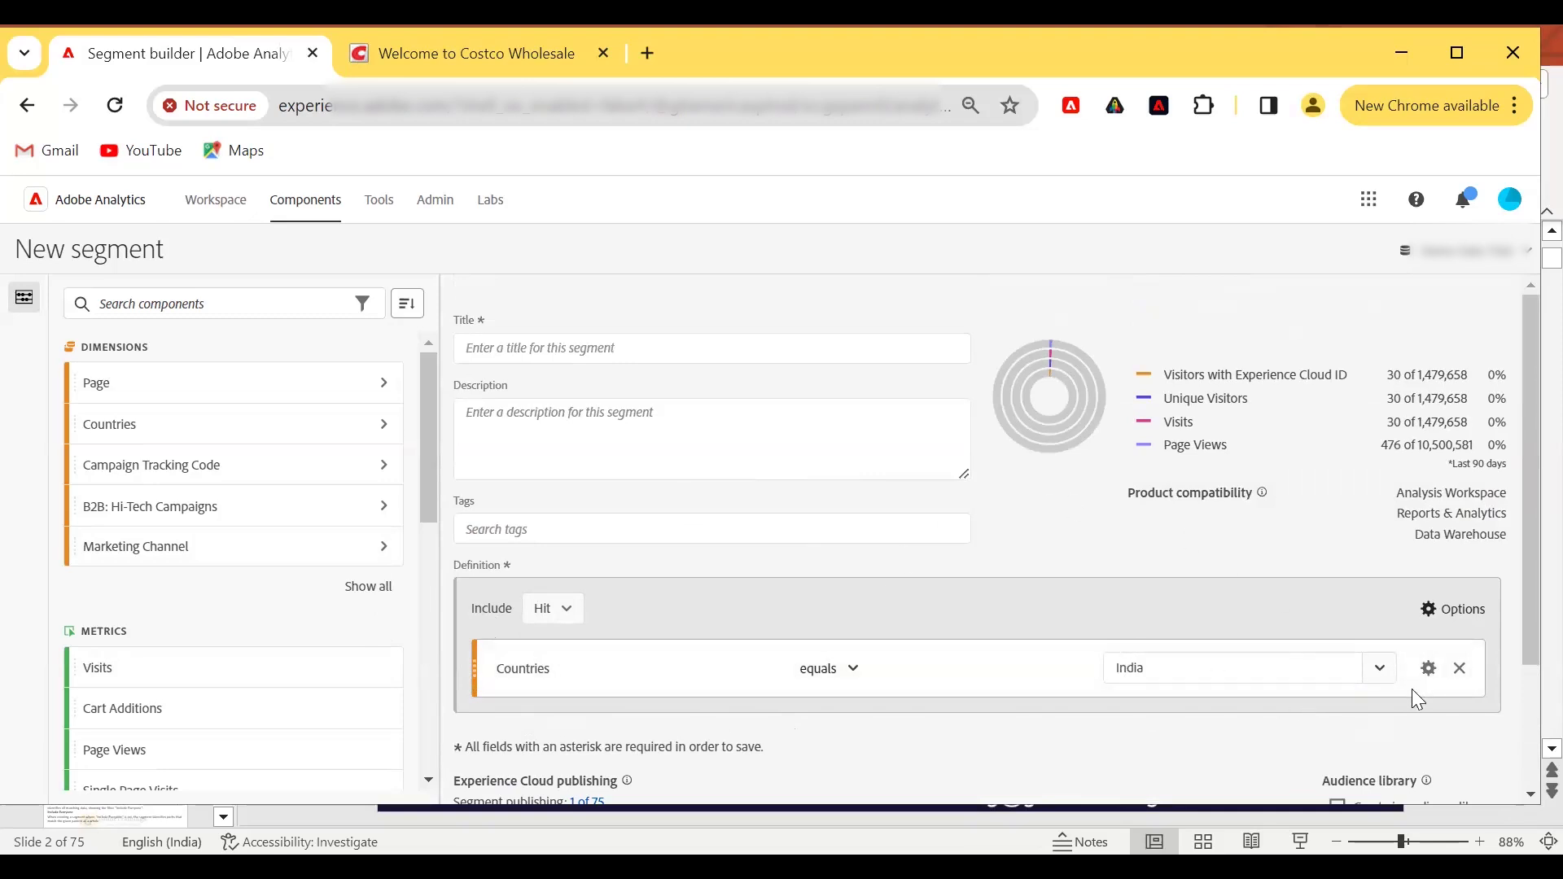
click(569, 616)
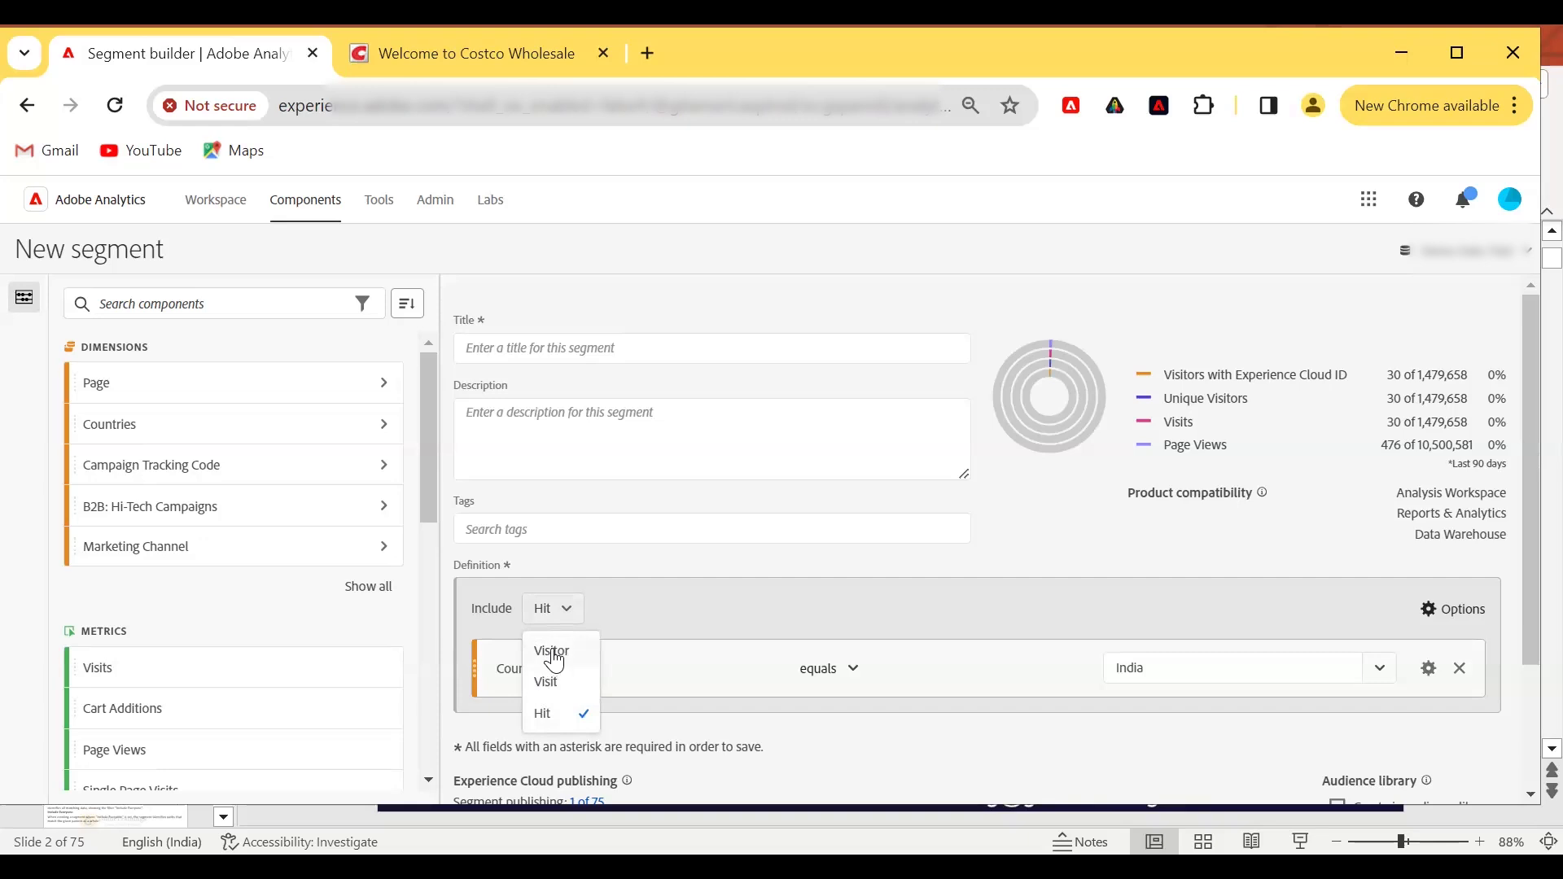
click(273, 588)
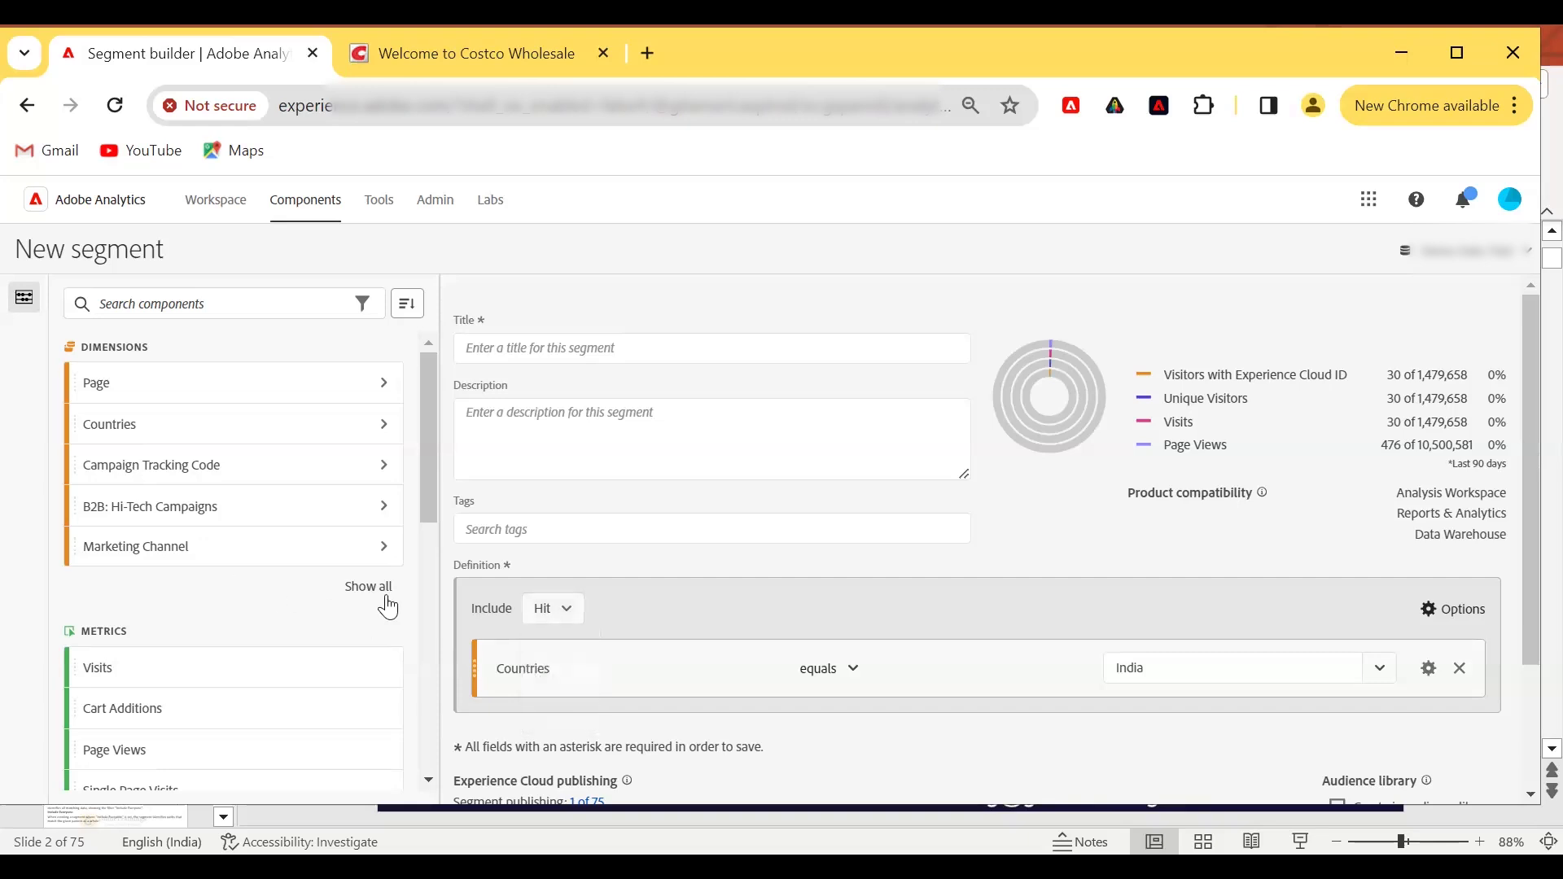
Show all dimensions and remove the Countries condition from the segment definition.
click(386, 601)
scroll(281, 627, down, 3)
scroll(281, 630, down, 3)
click(1460, 668)
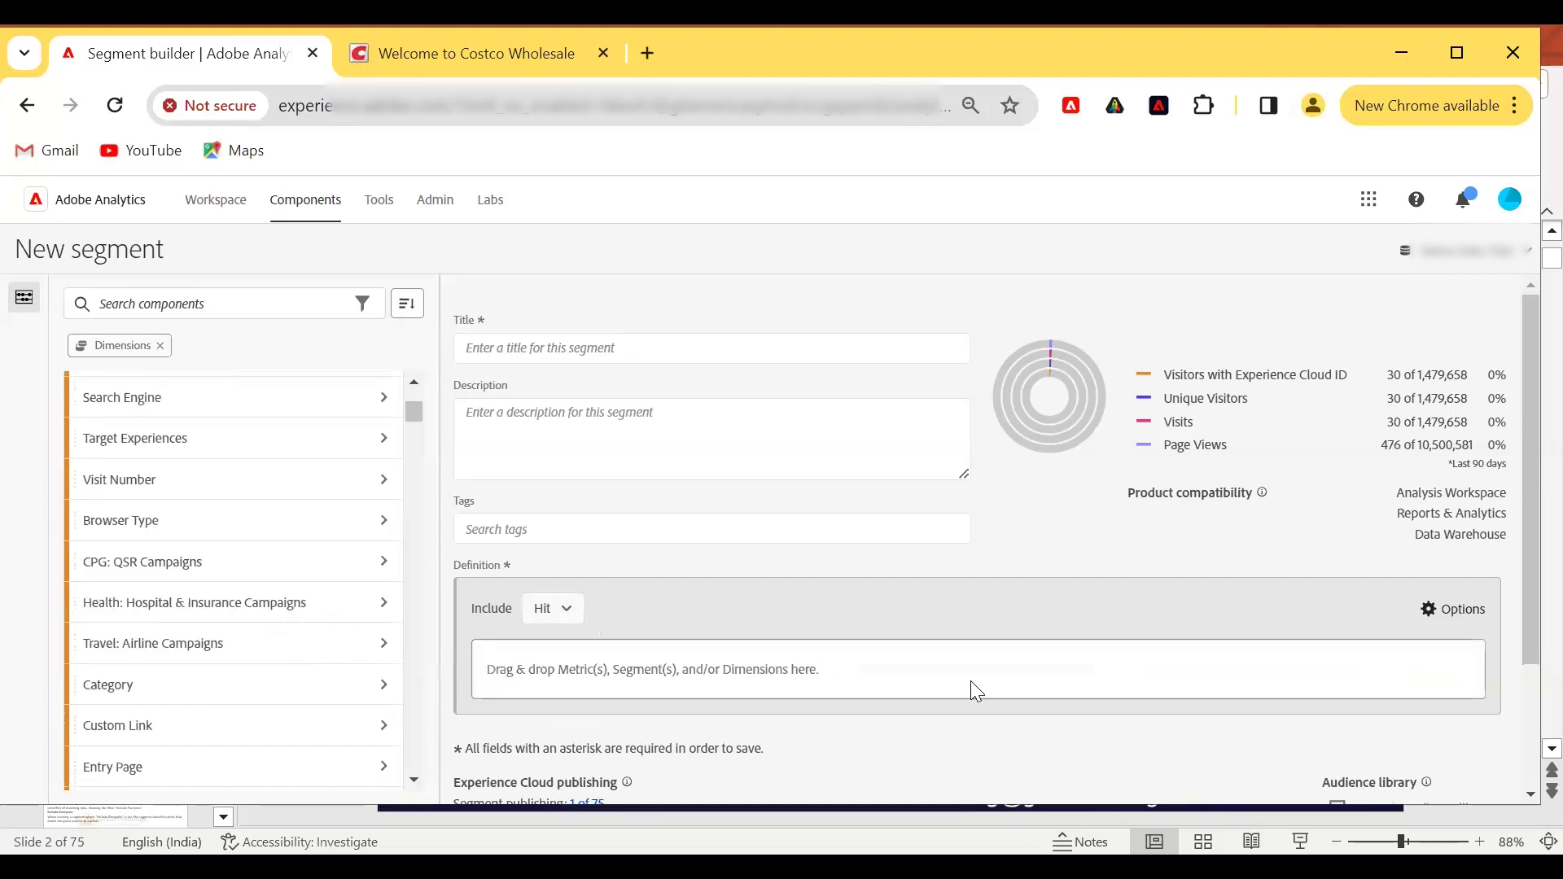
Search components for car and add a Cart Additions equals 1 rule to the definition.
scroll(179, 578, down, 4)
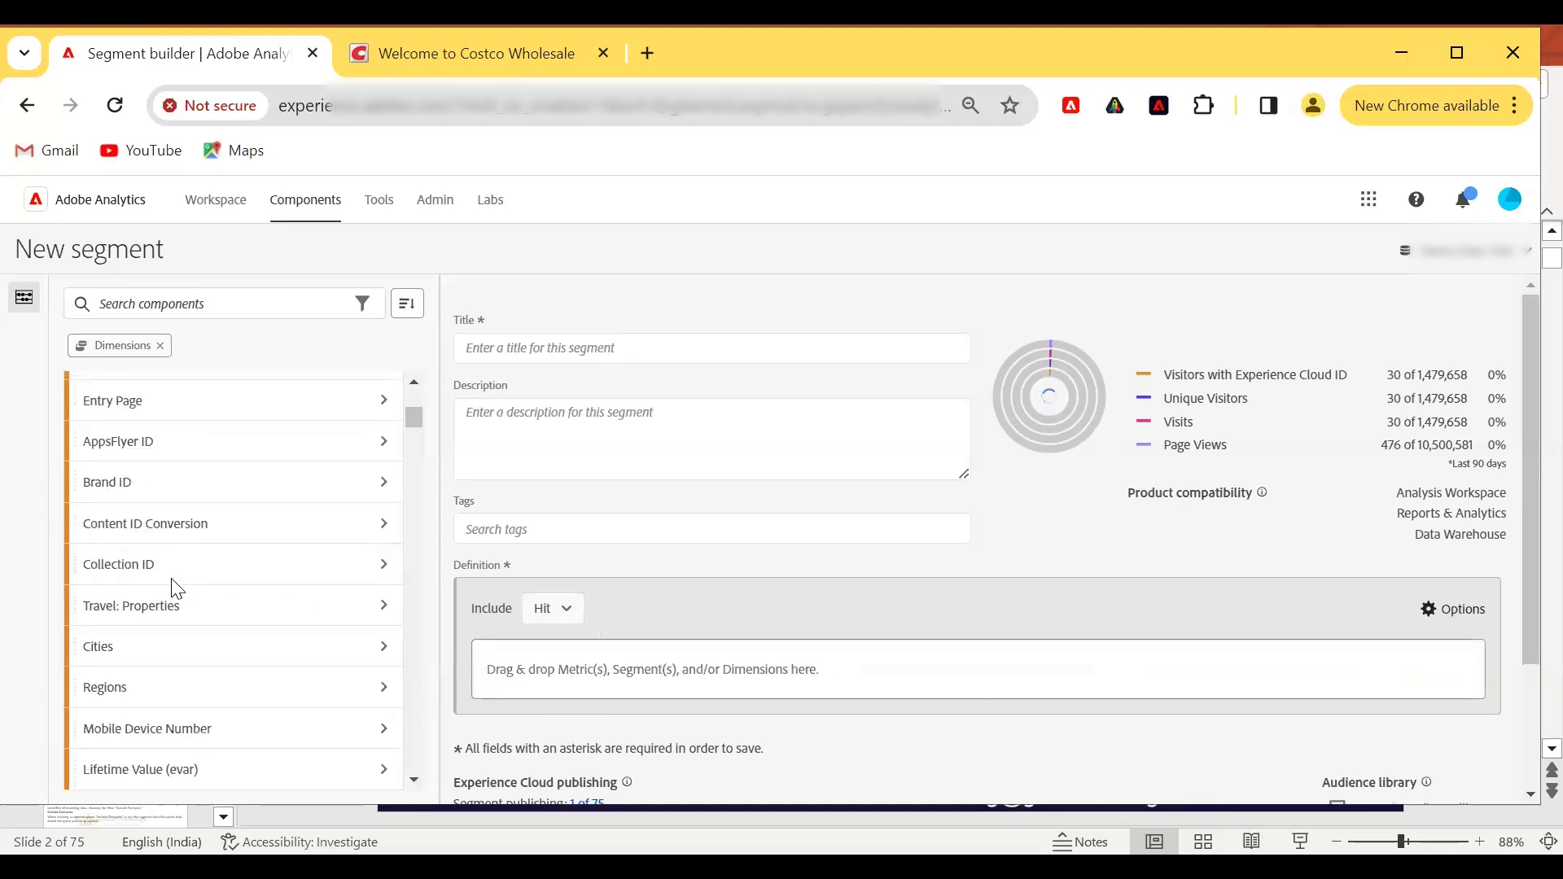
scroll(178, 588, down, 3)
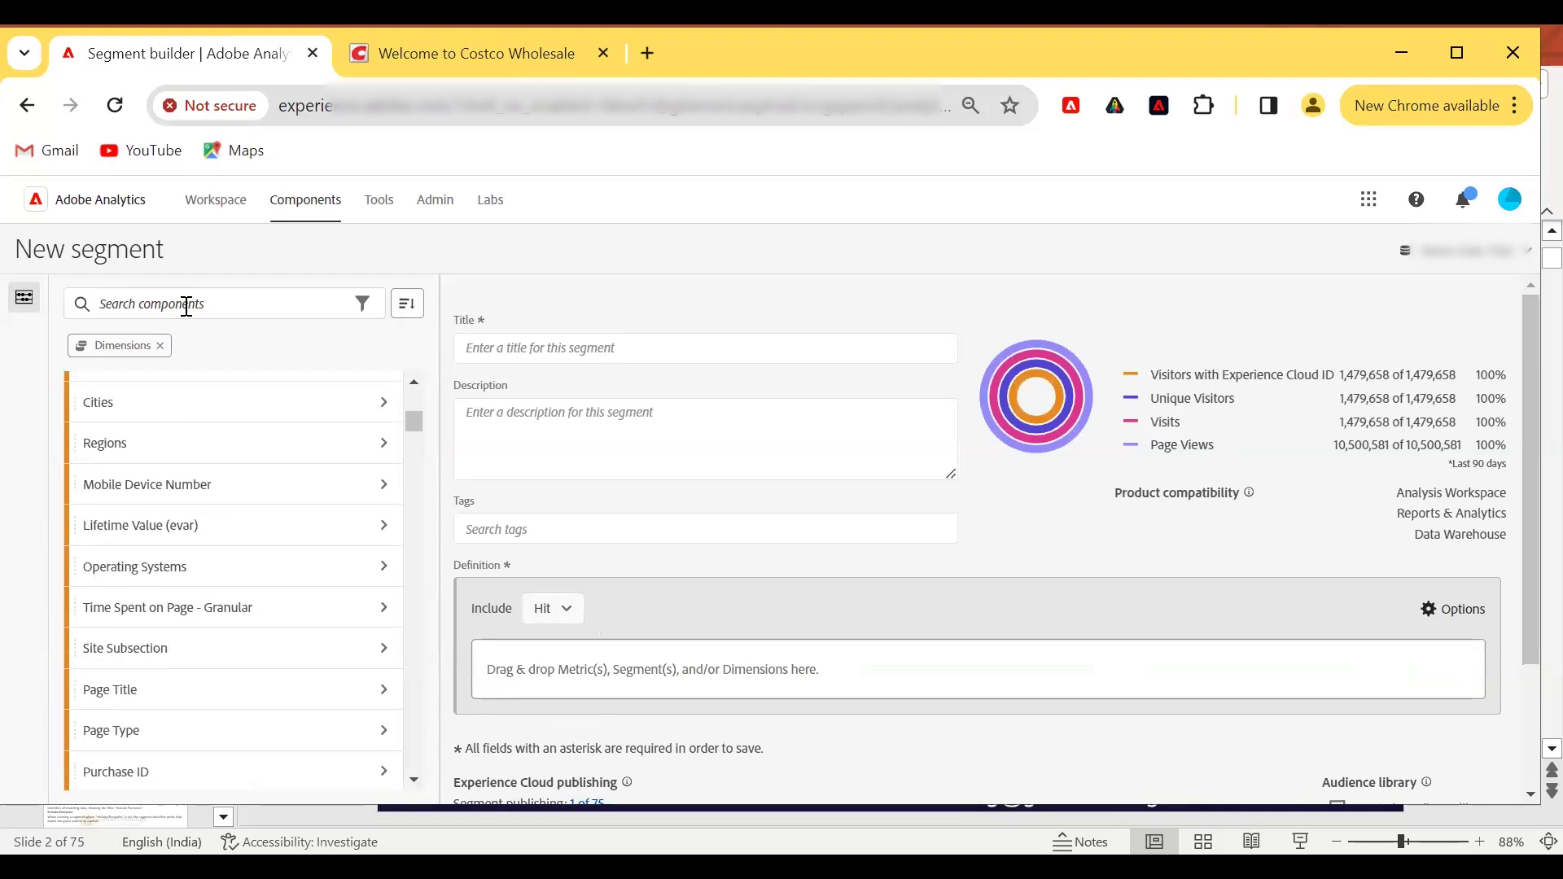
click(187, 306)
text(car)
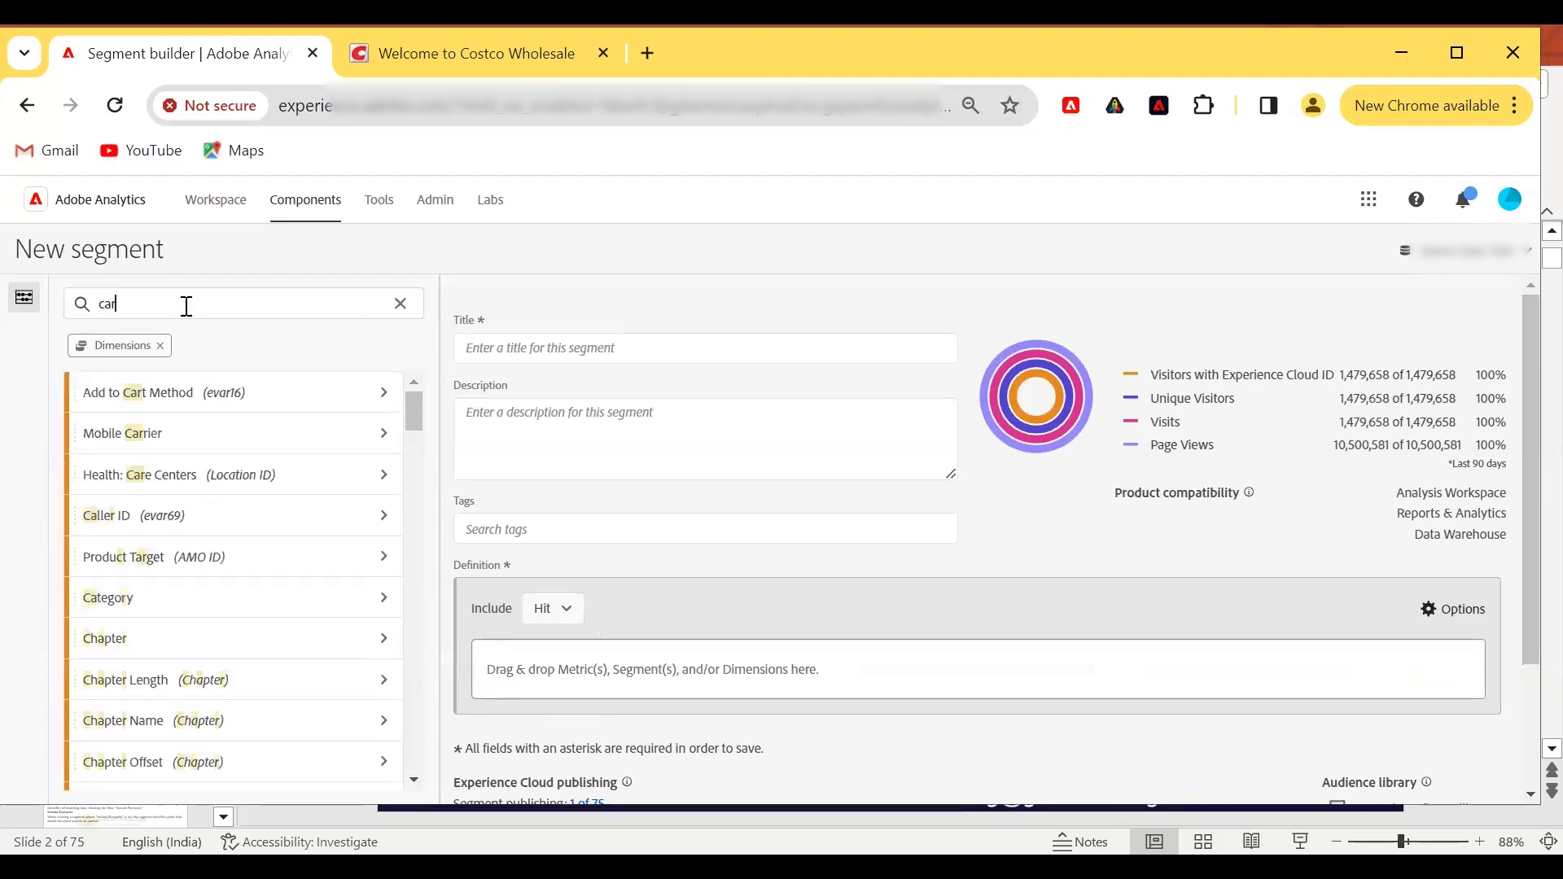
click(166, 347)
drag(172, 346, 732, 667)
click(1253, 675)
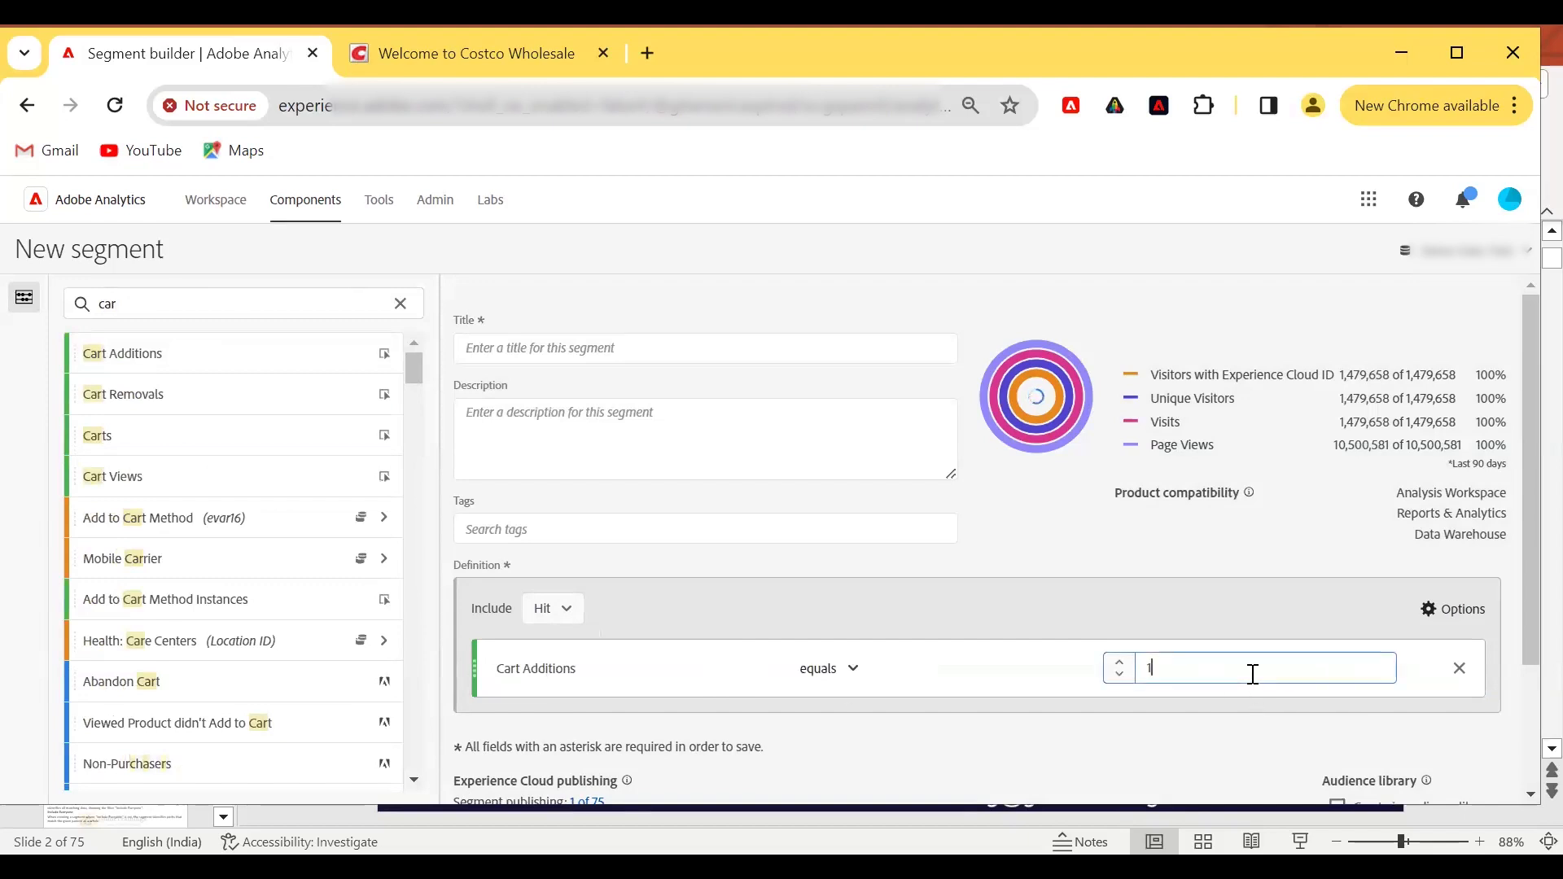
click(1120, 662)
click(1267, 625)
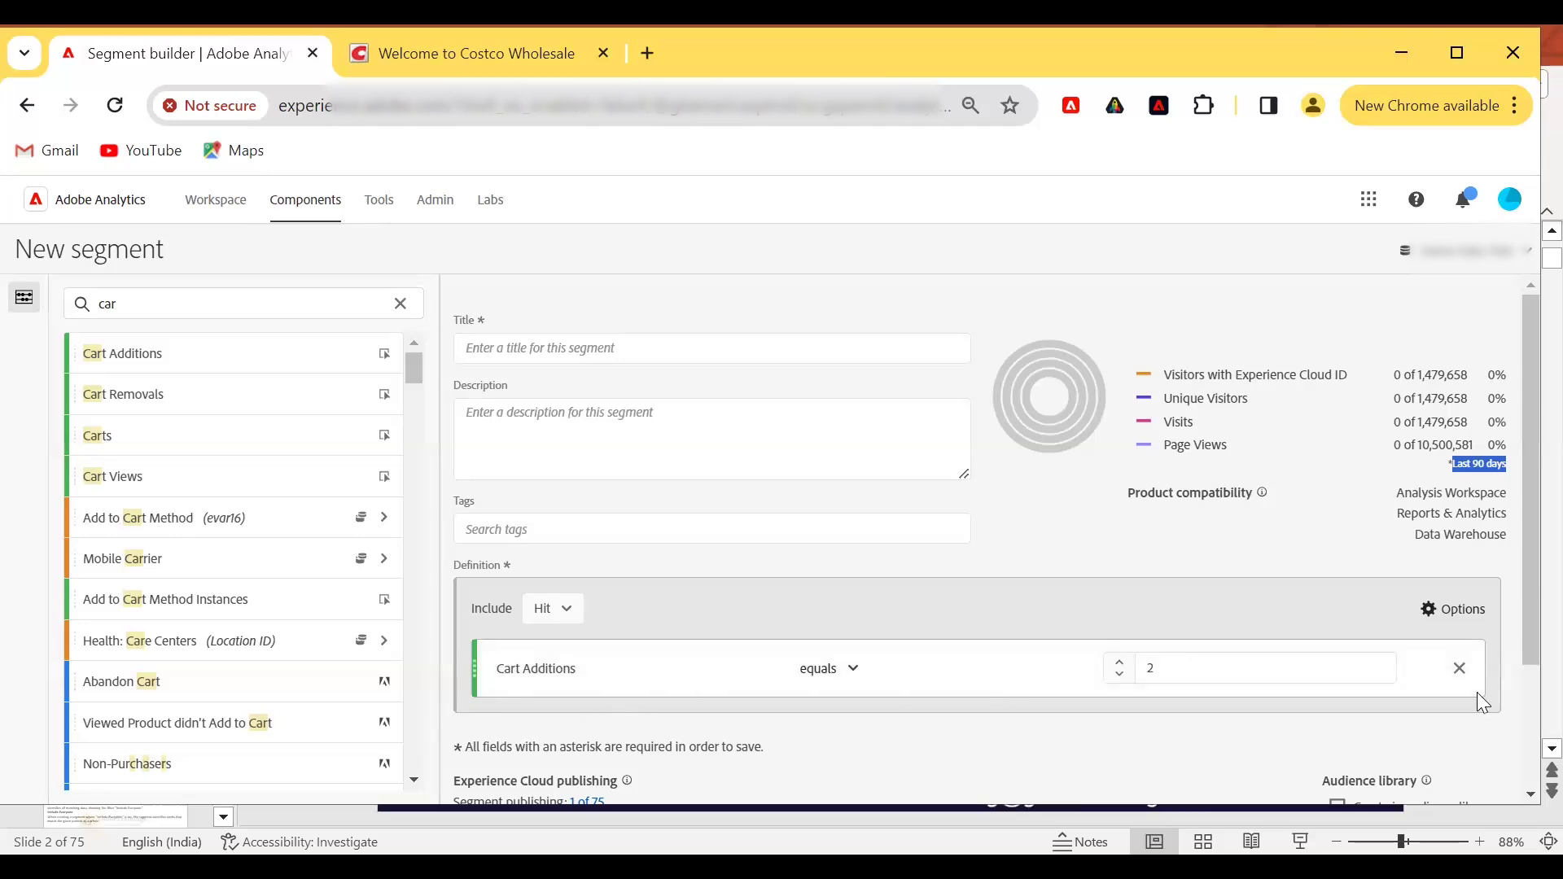
double_click(1144, 672)
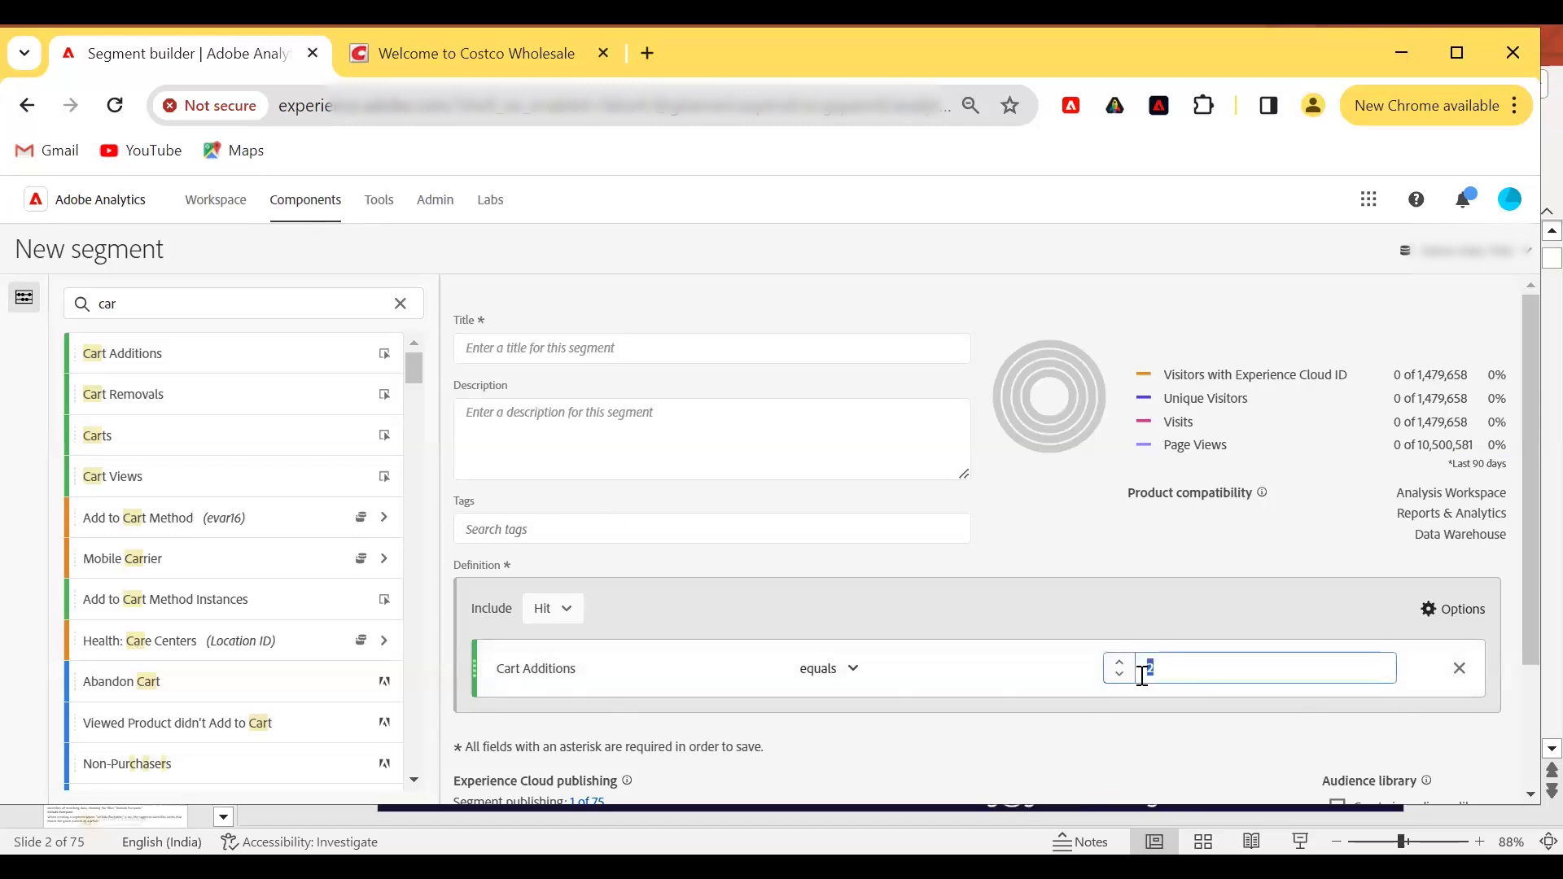
text(1)
click(1138, 707)
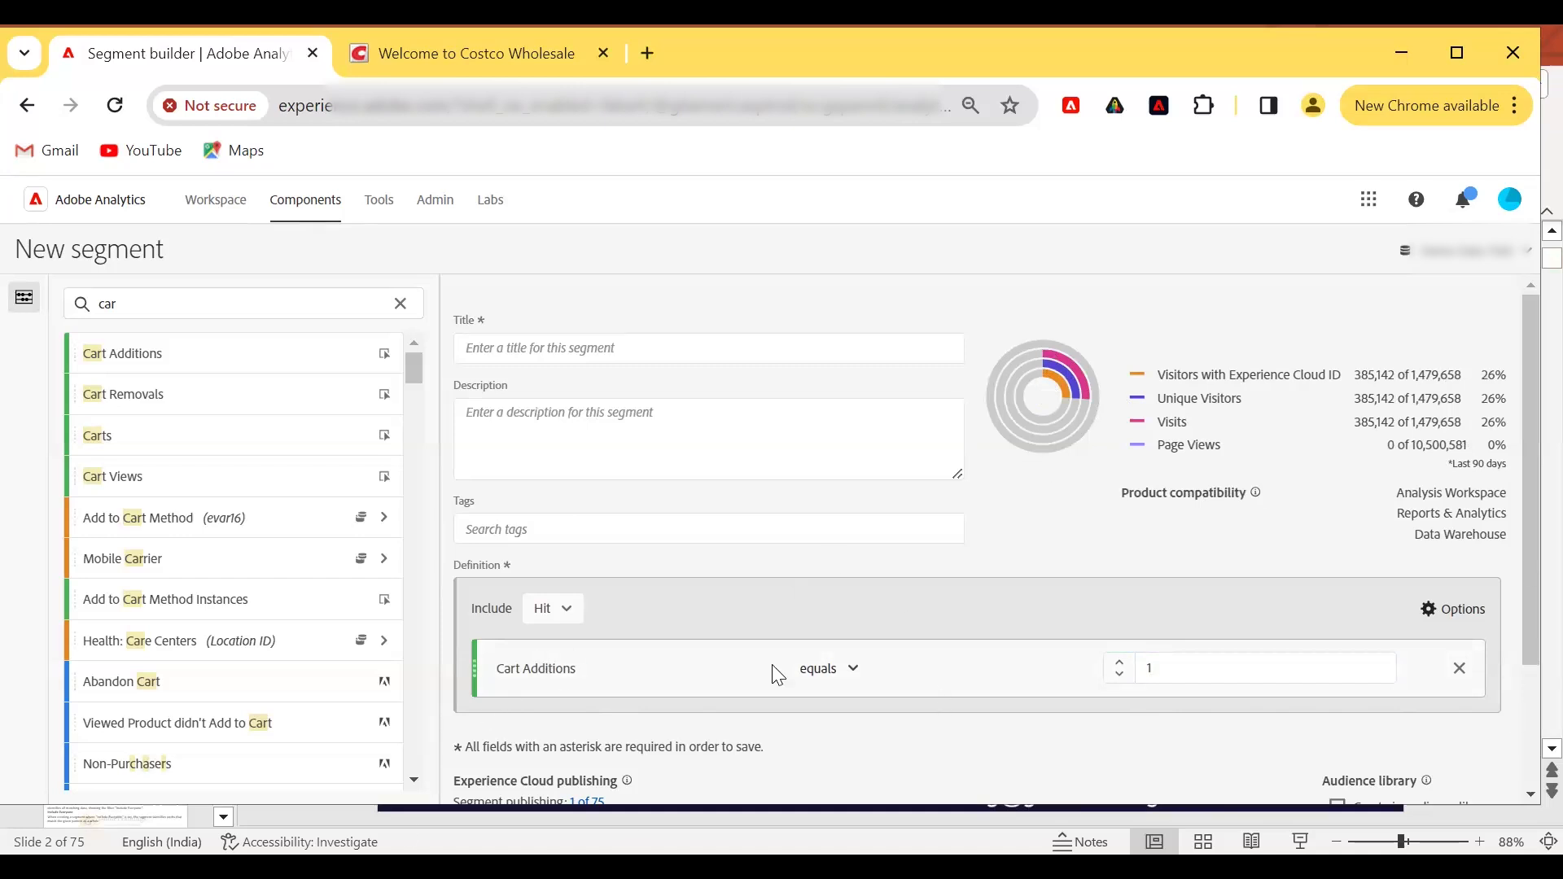
Switch the Include container scope to Visit and then to Visitor.
click(564, 615)
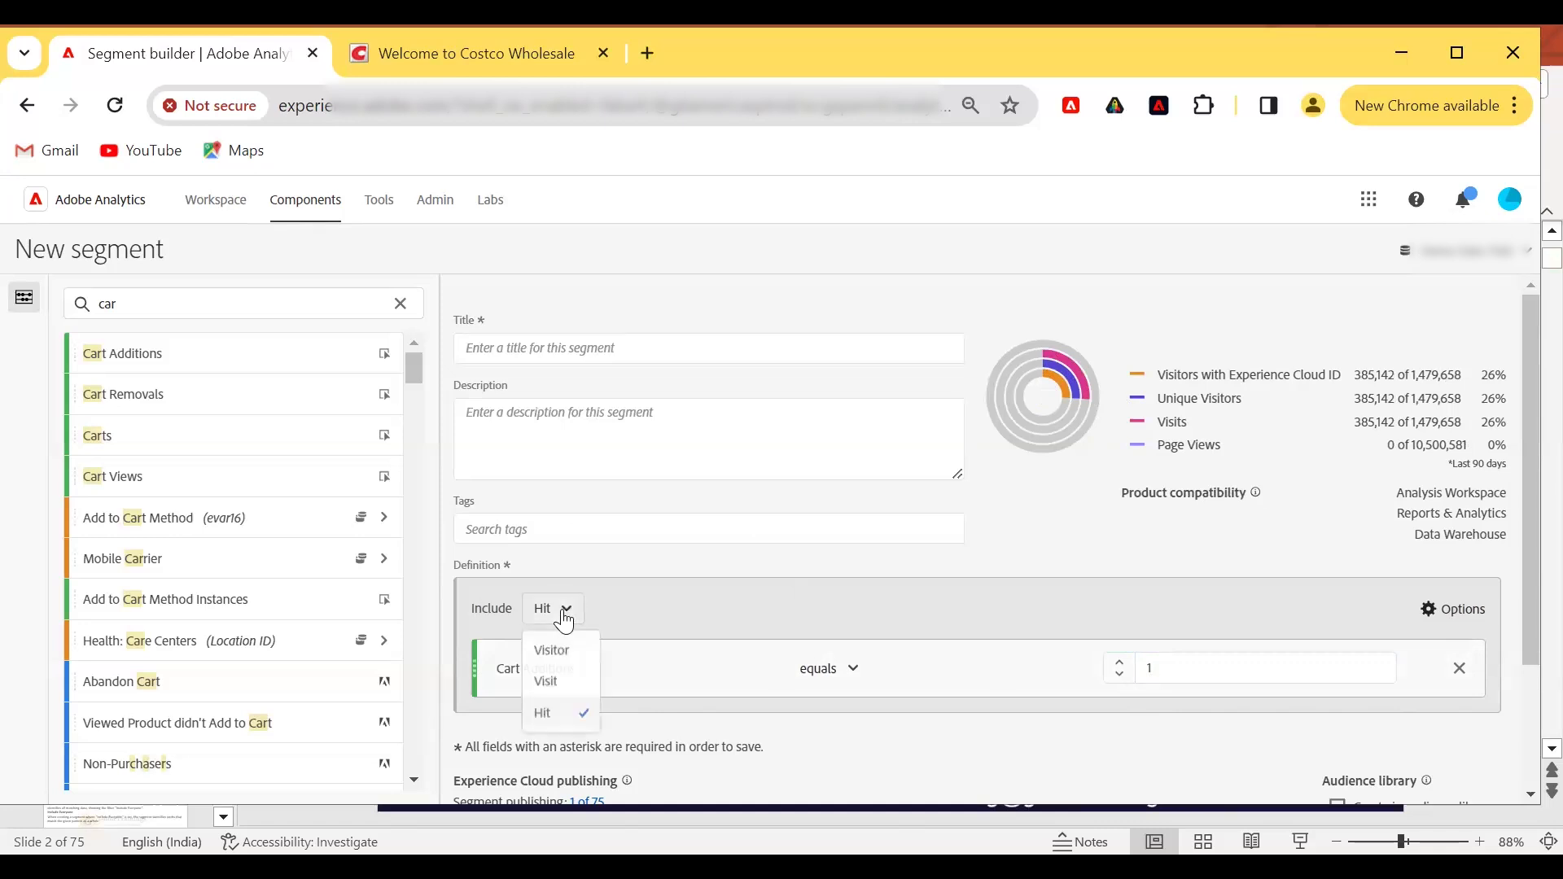
click(568, 691)
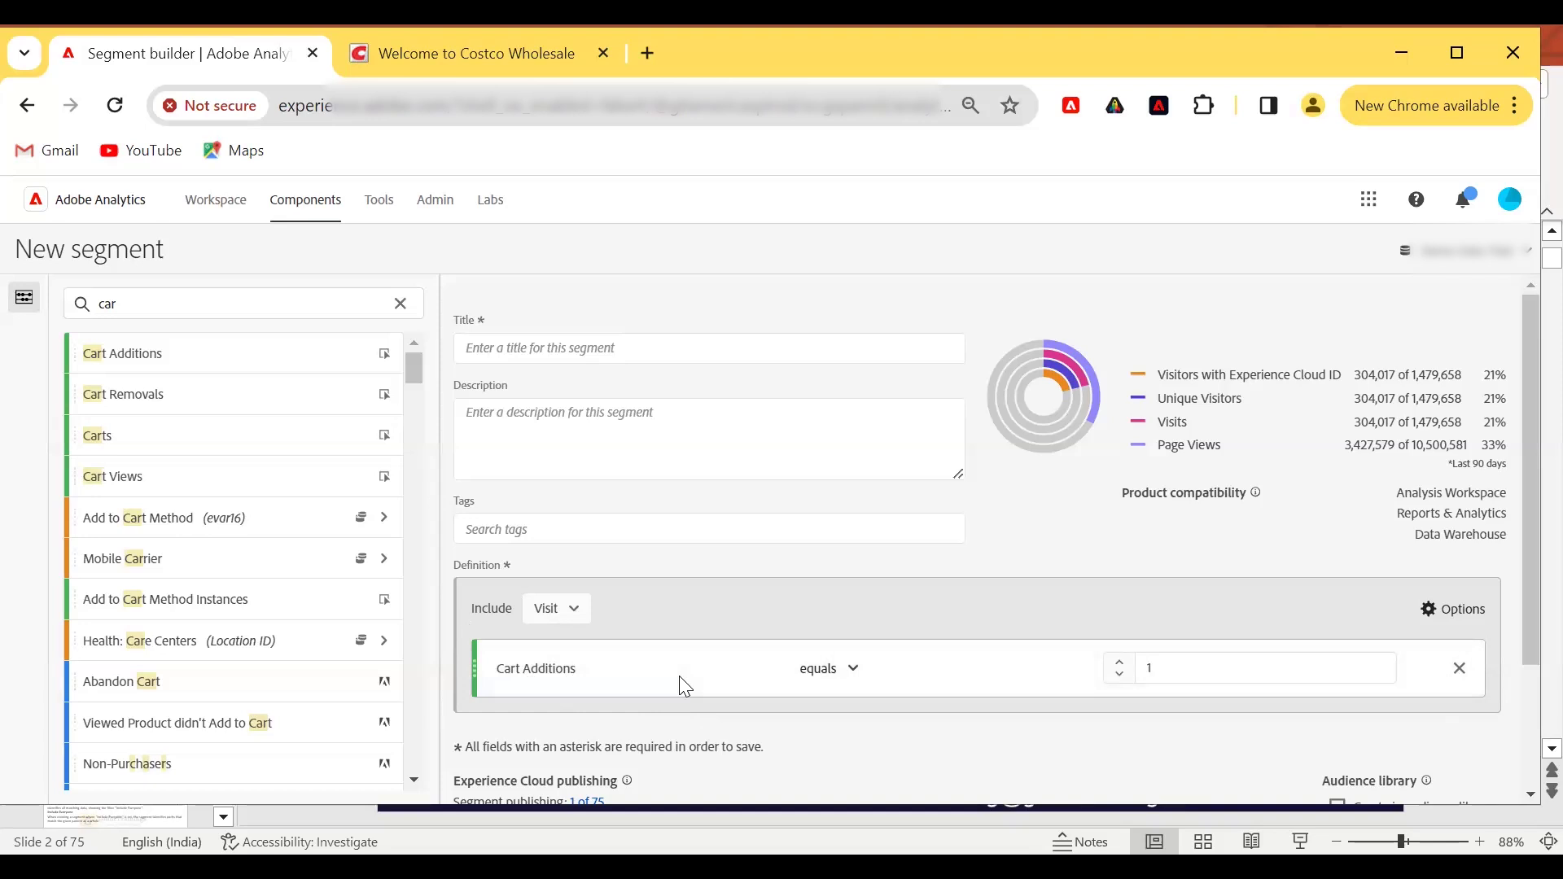
click(574, 607)
click(548, 649)
Set the Cart Additions rule's operator to is greater than.
click(823, 679)
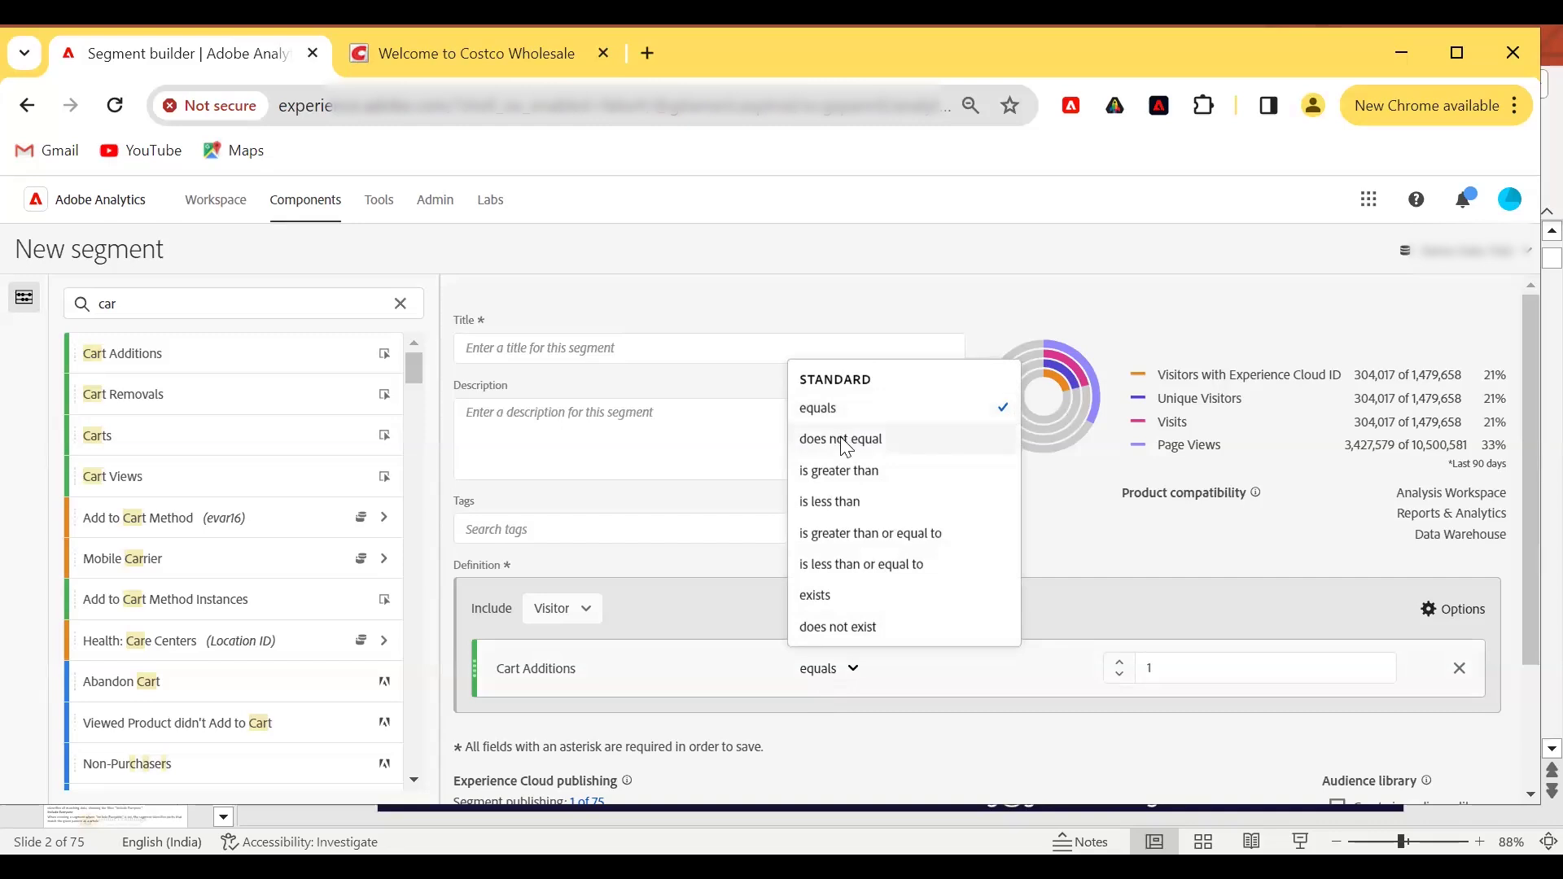
click(847, 482)
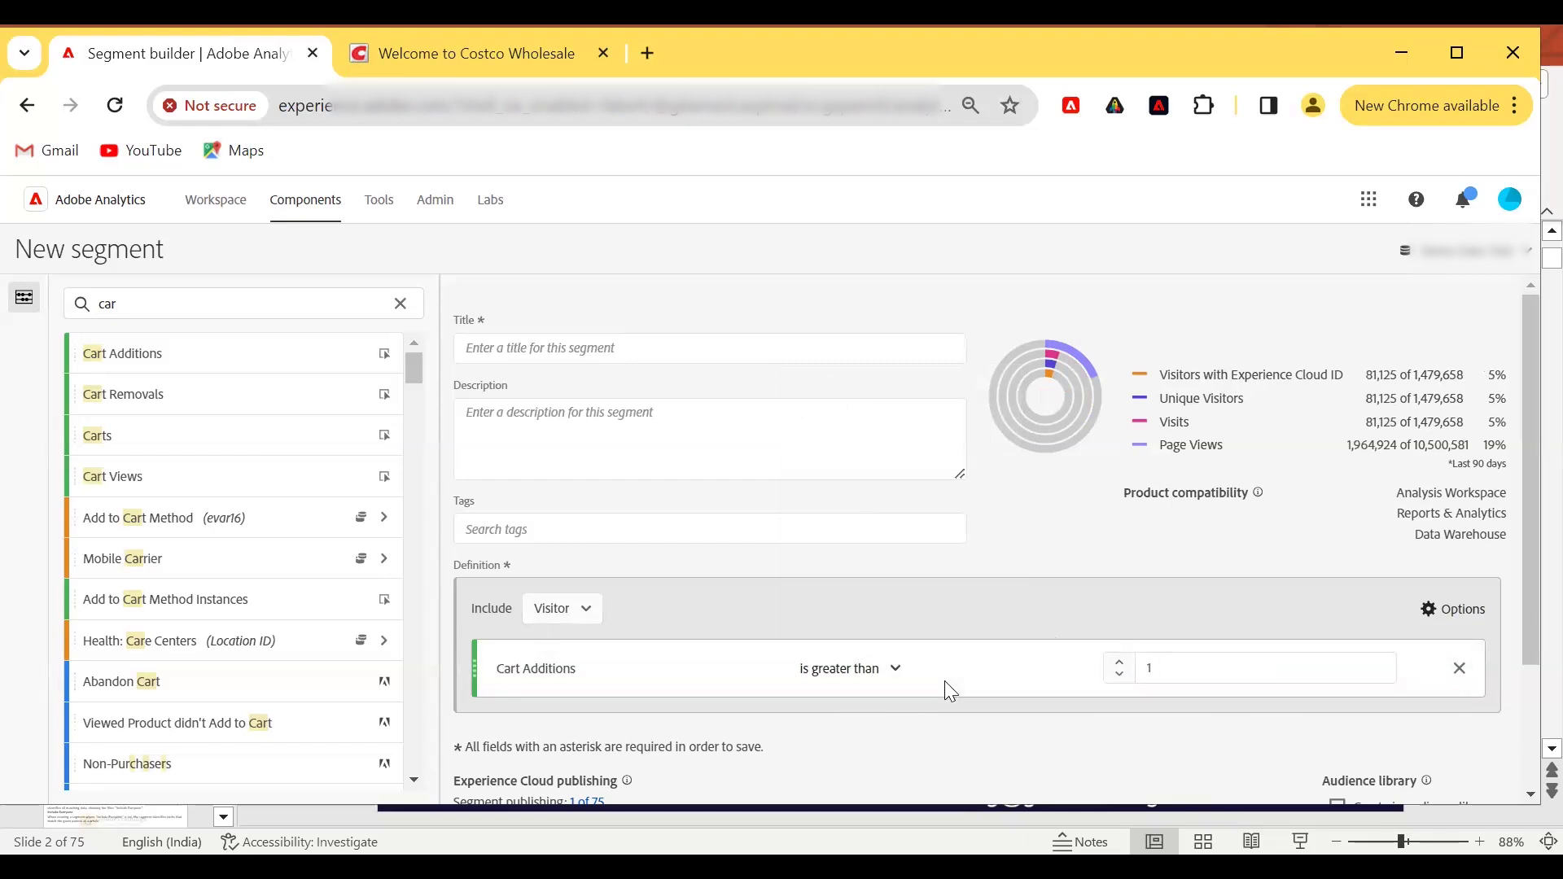
Open the Cart Additions rule's operator list again.
click(893, 670)
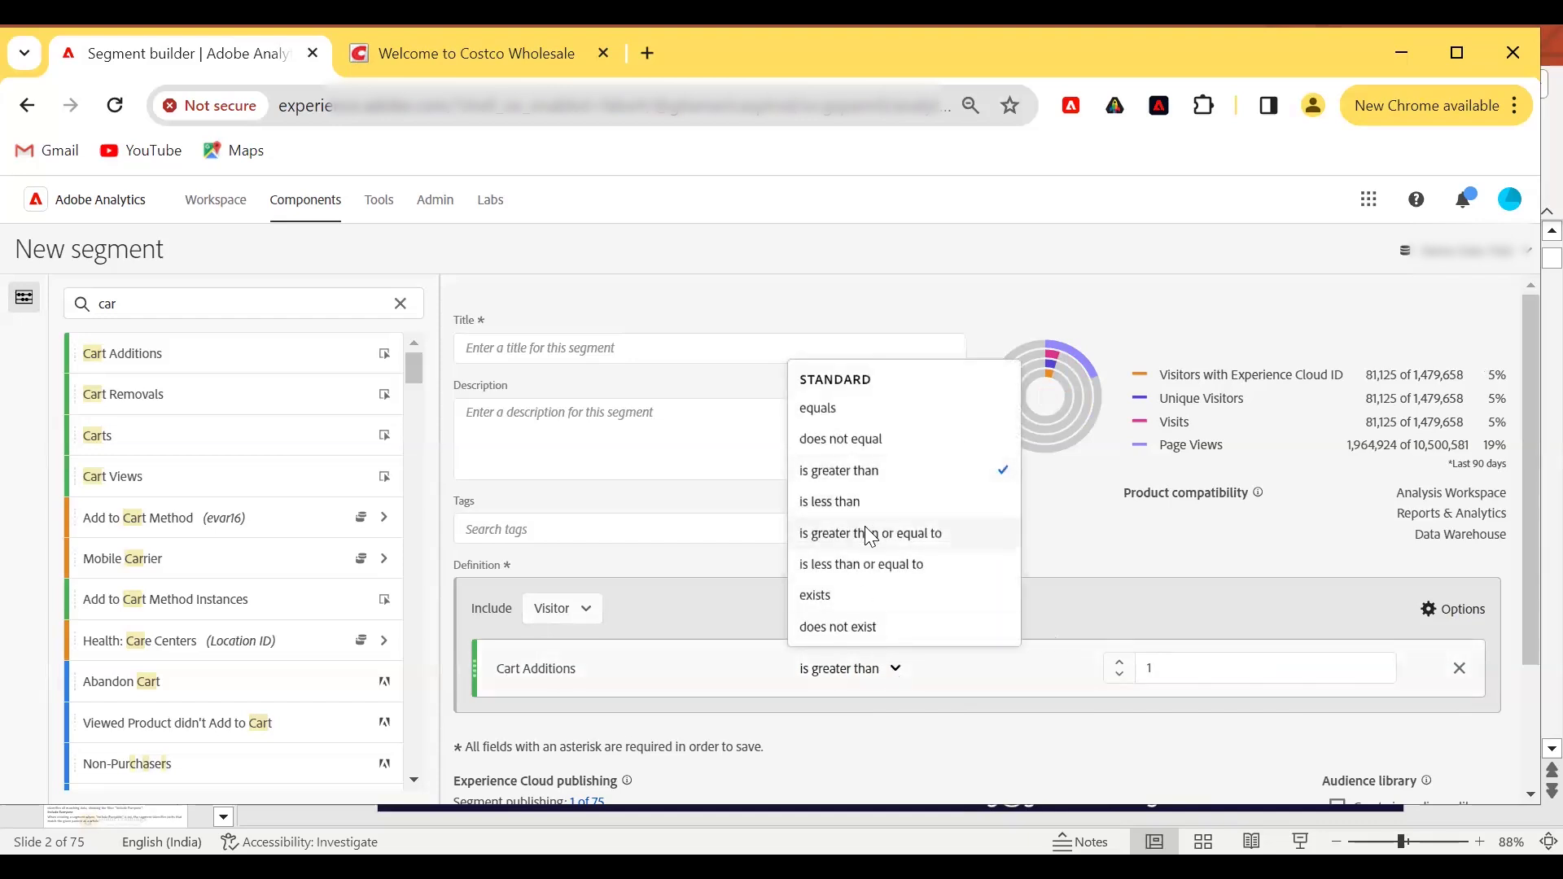